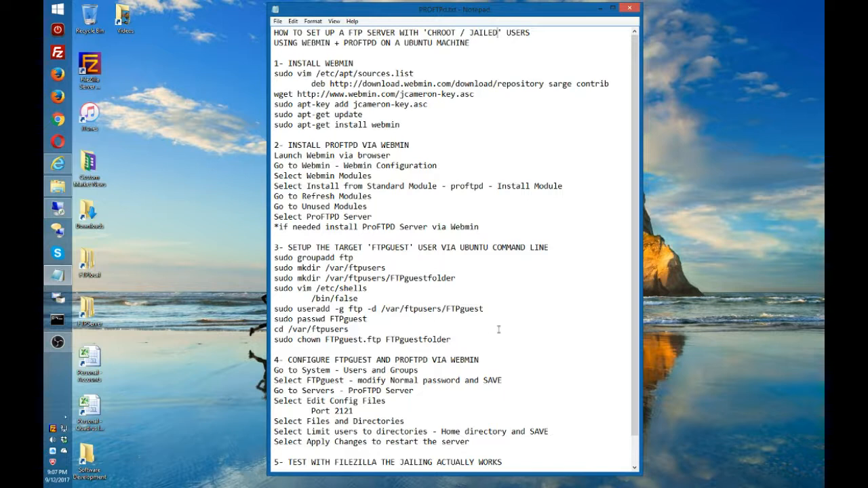
# Review the notes on setting up a jailed-user FTP server with Webmin and ProFTPD on Ubuntu.
pyautogui.scroll(-1, 498, 329)
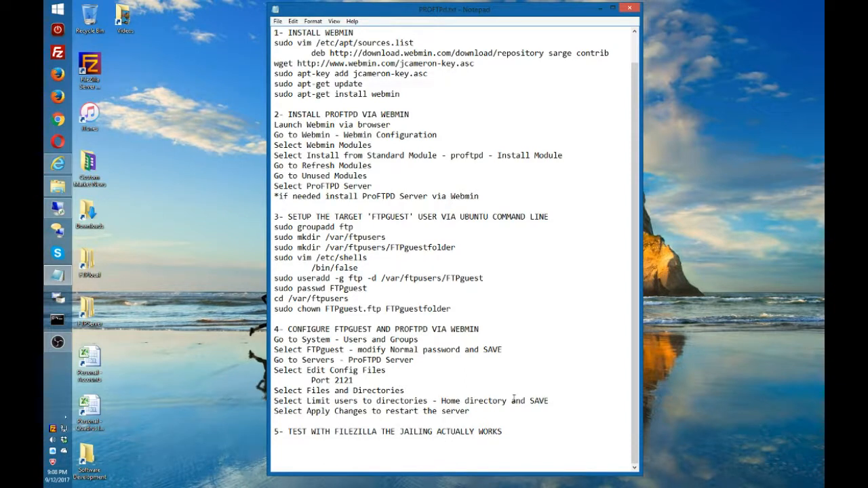
pyautogui.scroll(1, 514, 399)
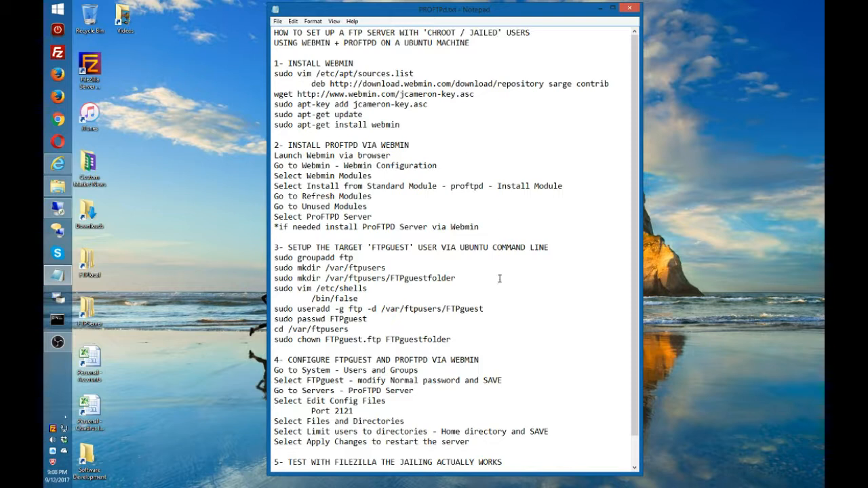
pyautogui.scroll(-1, 515, 301)
pyautogui.scroll(1, 514, 293)
pyautogui.scroll(-1, 482, 229)
pyautogui.scroll(1, 483, 230)
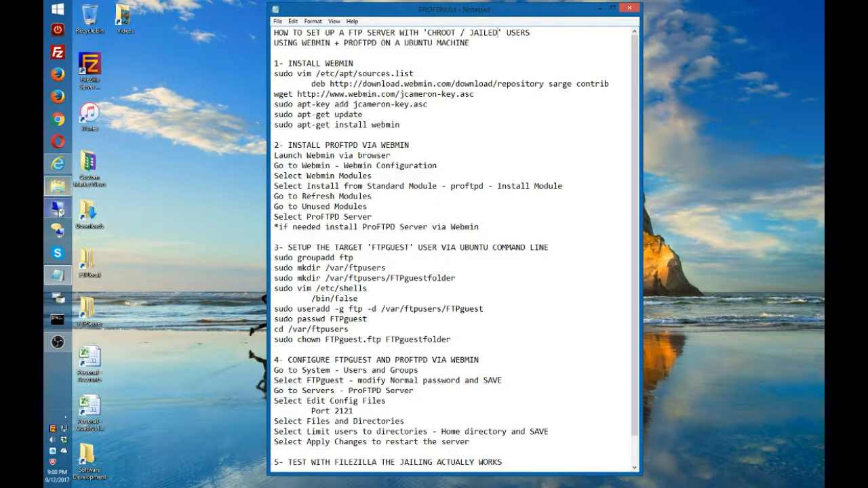
# Switch to the remote Ubuntu MATE desktop and check the machine's system details in System Monitor, minimizing it when done.
pyautogui.moveTo(60, 213)
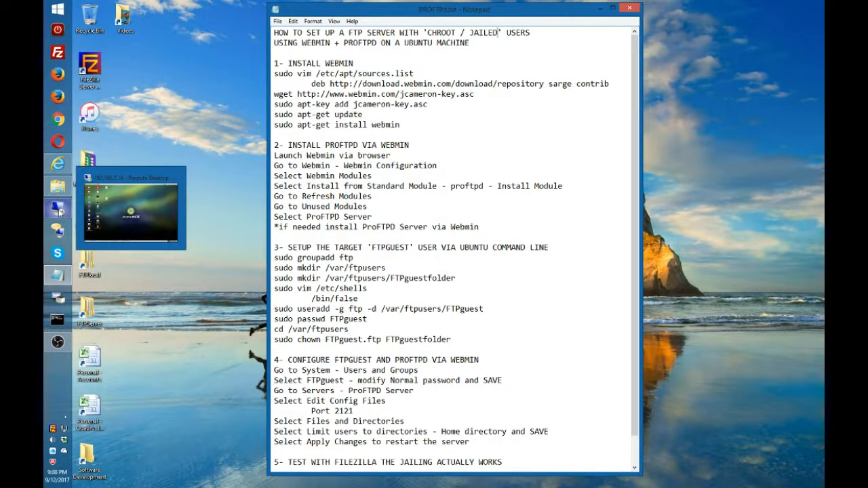
pyautogui.click(60, 212)
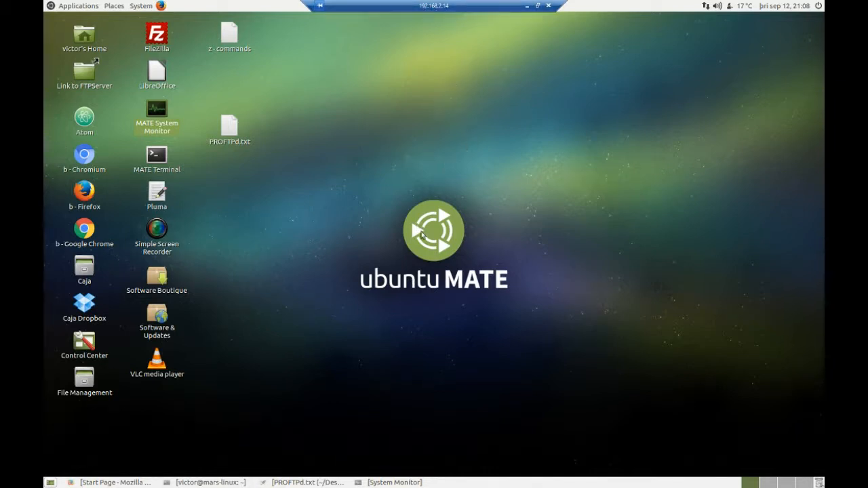
pyautogui.click(393, 482)
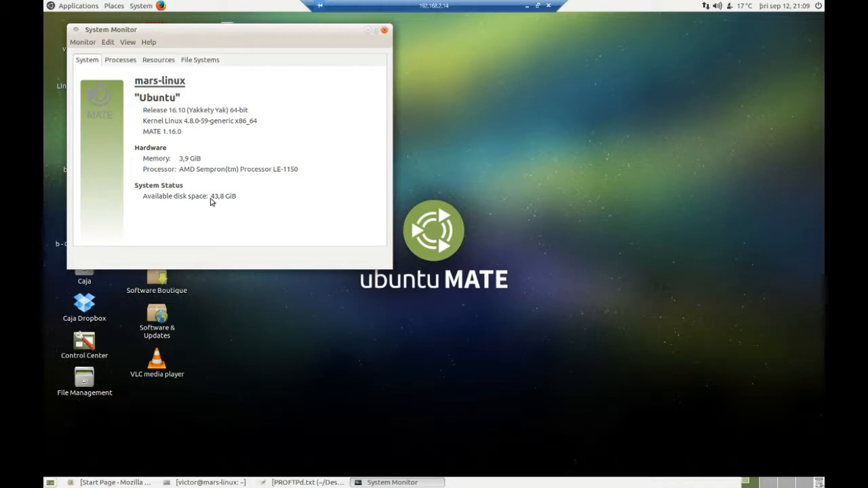
pyautogui.click(366, 31)
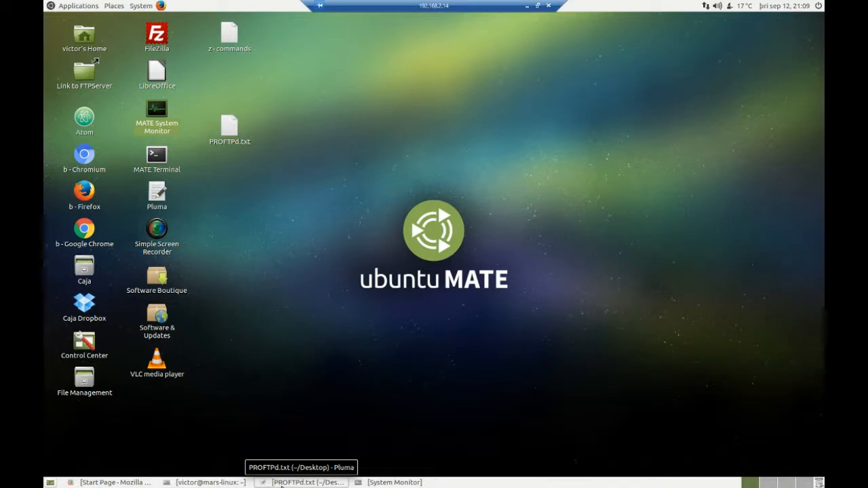
# Copy "sudo vim /etc/apt/sources.list" from the PROFTPd.txt notes and run it in the terminal, entering the sudo password.
pyautogui.click(281, 484)
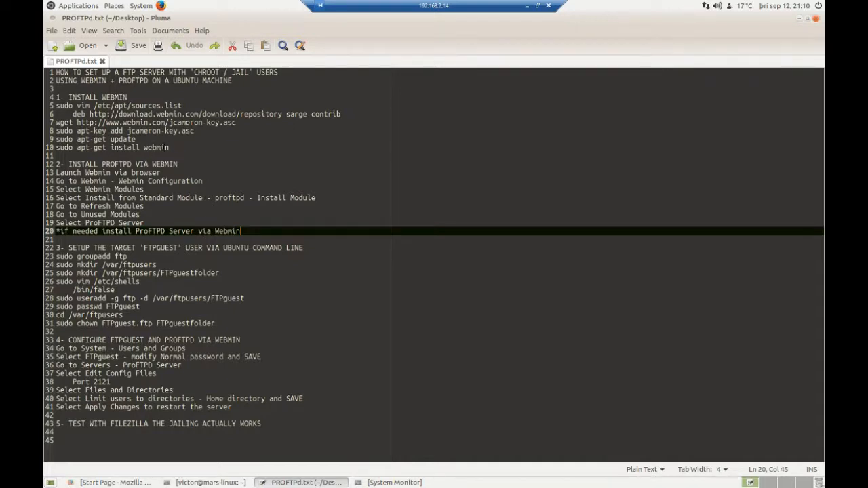
pyautogui.moveTo(58, 107); pyautogui.dragTo(189, 107)
pyautogui.hotkey('ctrl', 'c')
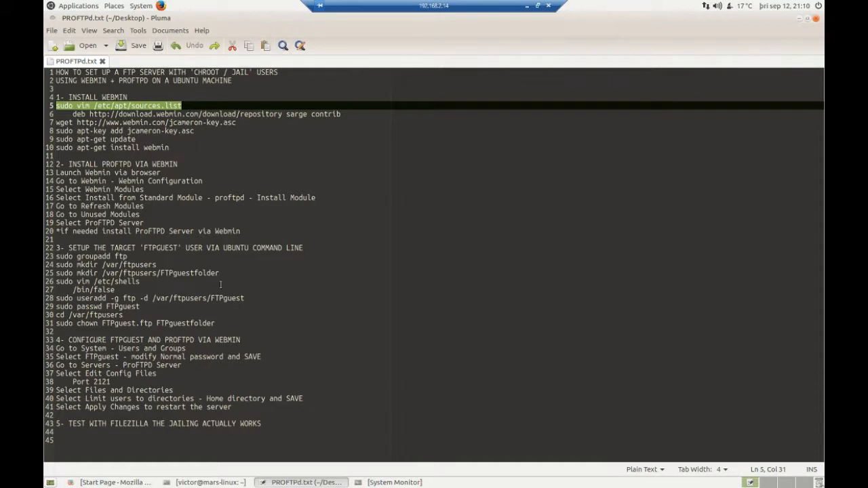
pyautogui.click(293, 486)
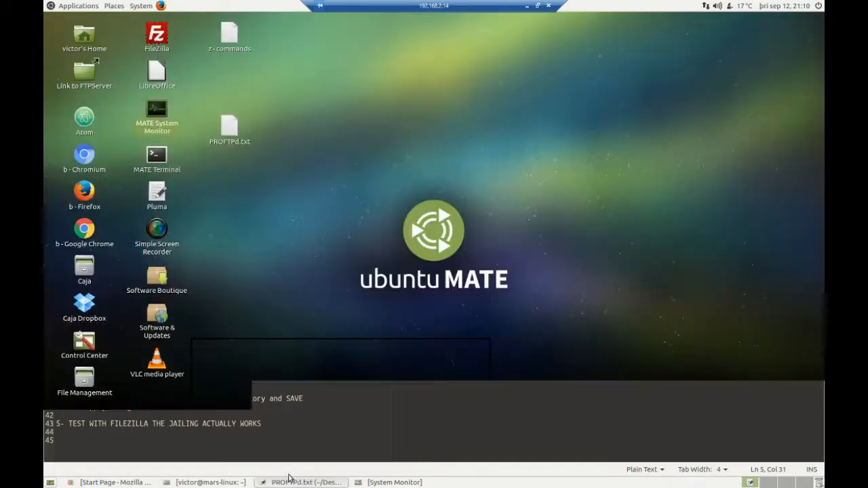
pyautogui.click(201, 483)
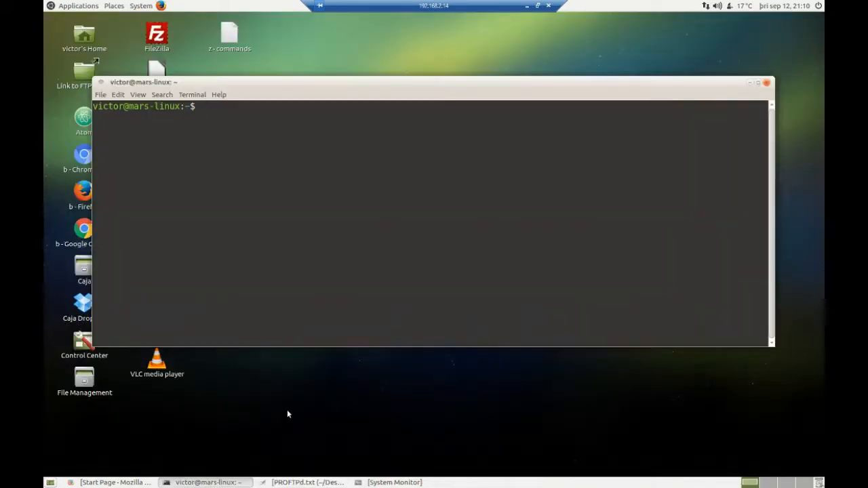
pyautogui.hotkey('ctrl', 'shift', 'v')
pyautogui.press('Return')
pyautogui.press('Return')
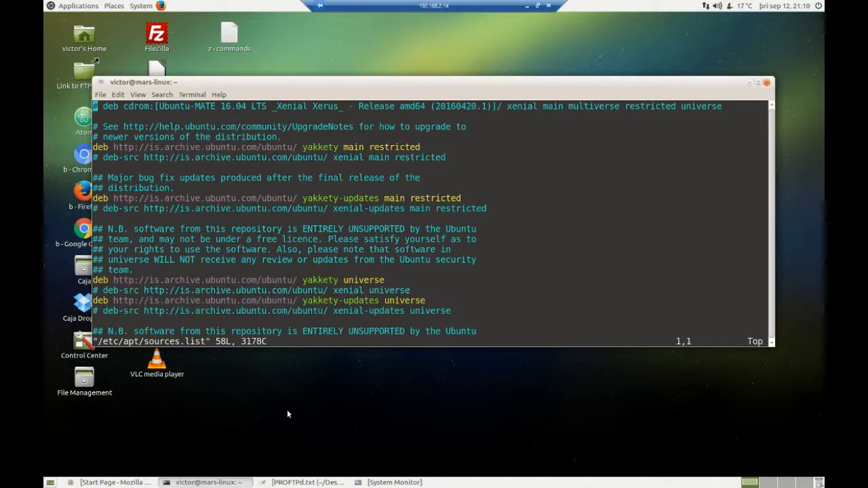
pyautogui.press('i')
pyautogui.press('Down')
pyautogui.press('Down')
pyautogui.press('Down')
pyautogui.press('Down')
pyautogui.press('Down')
pyautogui.press('Down')
pyautogui.press('Down')
pyautogui.press('Down')
pyautogui.press('Down')
pyautogui.press('Down')
pyautogui.press('Down')
pyautogui.press('Down')
pyautogui.press('Down')
pyautogui.press('Down')
pyautogui.press('Down')
pyautogui.press('Down')
pyautogui.press('Down')
pyautogui.press('Down')
pyautogui.press('Down')
pyautogui.press('Down')
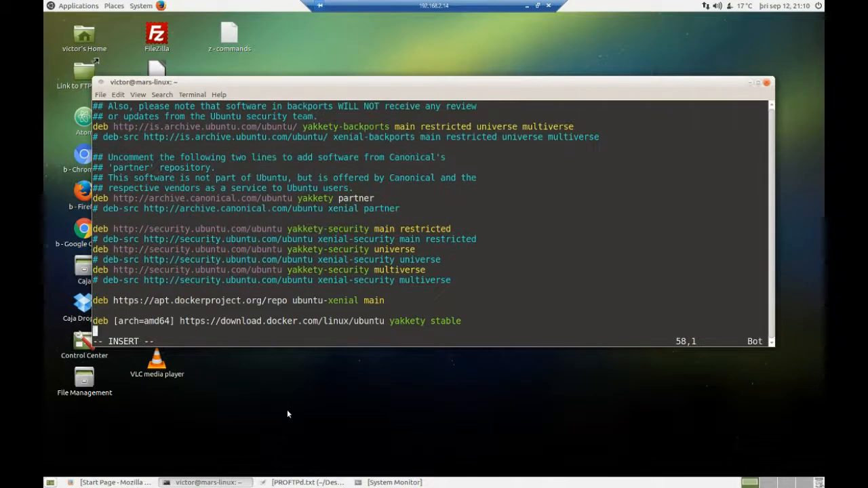
pyautogui.press('Return')
pyautogui.click(185, 483)
pyautogui.click(305, 482)
pyautogui.moveTo(72, 114); pyautogui.dragTo(341, 114)
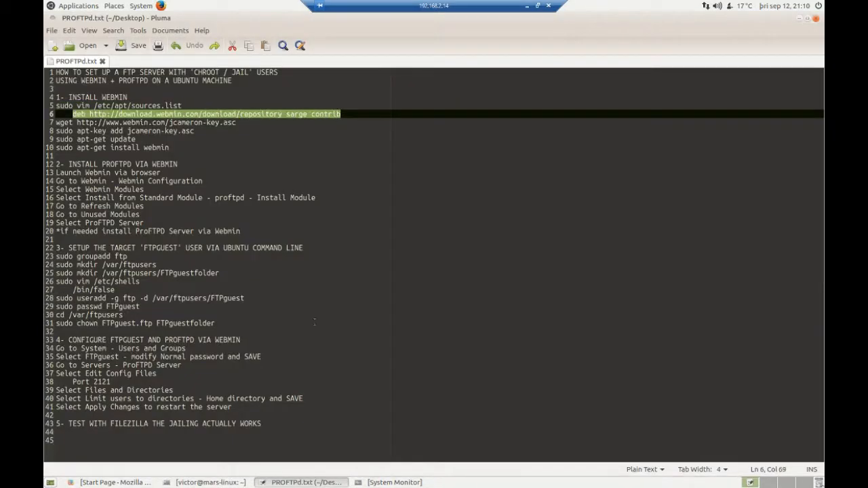
pyautogui.click(204, 482)
pyautogui.middleClick(194, 341)
pyautogui.press('Return')
pyautogui.press('Escape')
pyautogui.write(':wq')
pyautogui.press('Return')
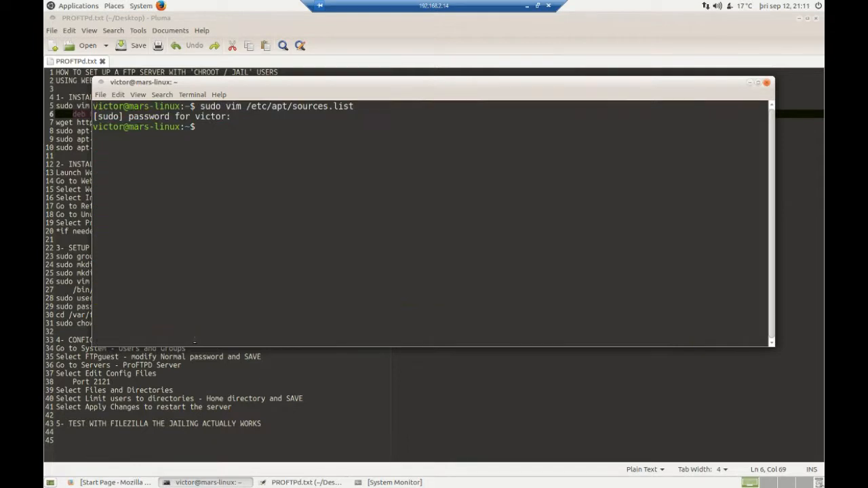
pyautogui.click(195, 353)
pyautogui.moveTo(56, 123); pyautogui.dragTo(242, 122)
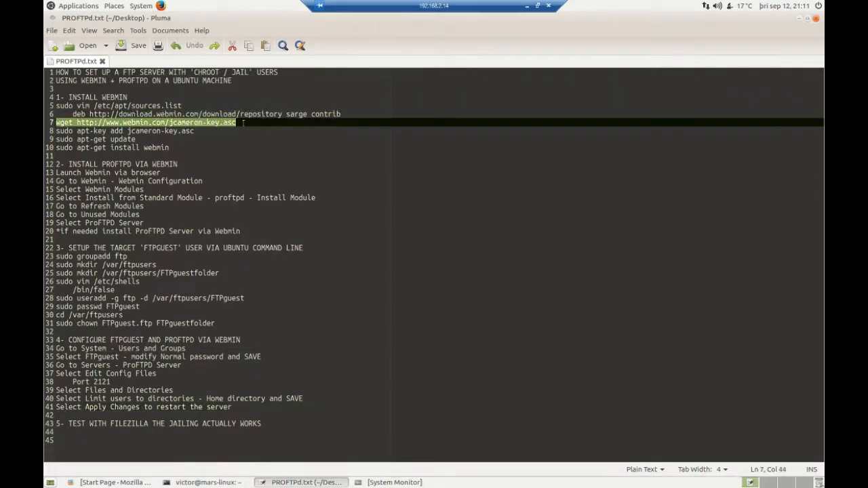
pyautogui.click(203, 482)
pyautogui.write('wget http://www.webmin.com/jcameron-key.asc')
pyautogui.press('Return')
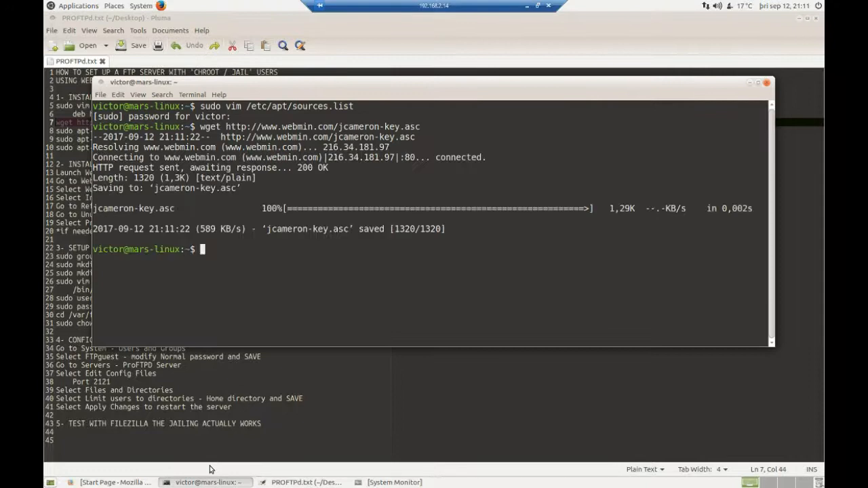
# Add the downloaded key to the package manager by running "sudo apt-key add jcameron-key.asc" from the notes.
pyautogui.click(305, 481)
pyautogui.moveTo(55, 131); pyautogui.dragTo(198, 132)
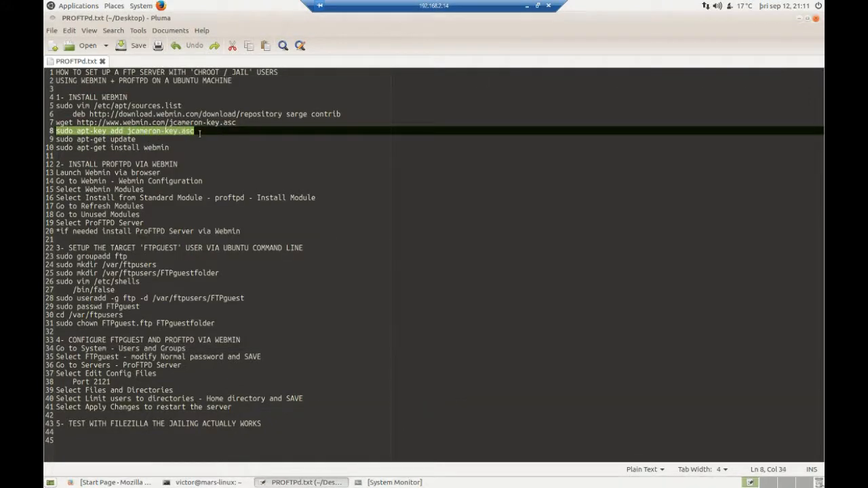
pyautogui.click(203, 482)
pyautogui.write('sudo apt-key add jcameron-key.asc')
pyautogui.press('Return')
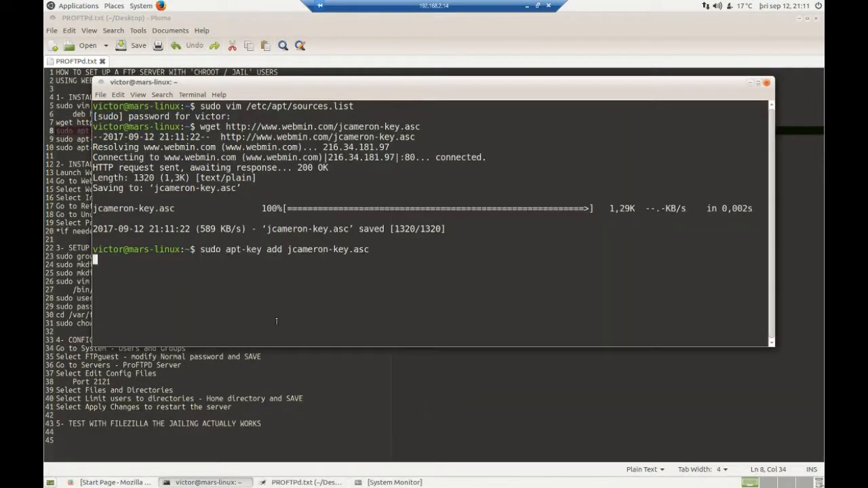
# Refresh the package lists by running "sudo apt-get update" from the notes in the terminal.
pyautogui.click(337, 371)
pyautogui.moveTo(56, 139); pyautogui.dragTo(135, 139)
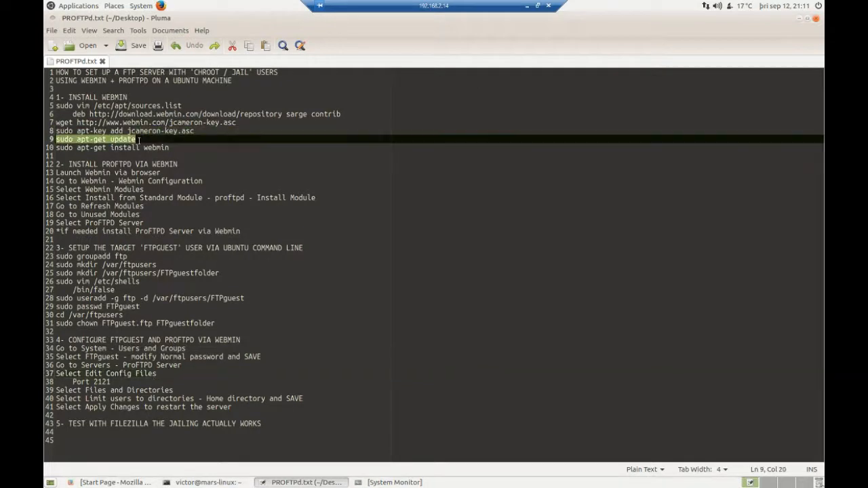
pyautogui.click(203, 482)
pyautogui.write('sudo apt-get update')
pyautogui.press('Return')
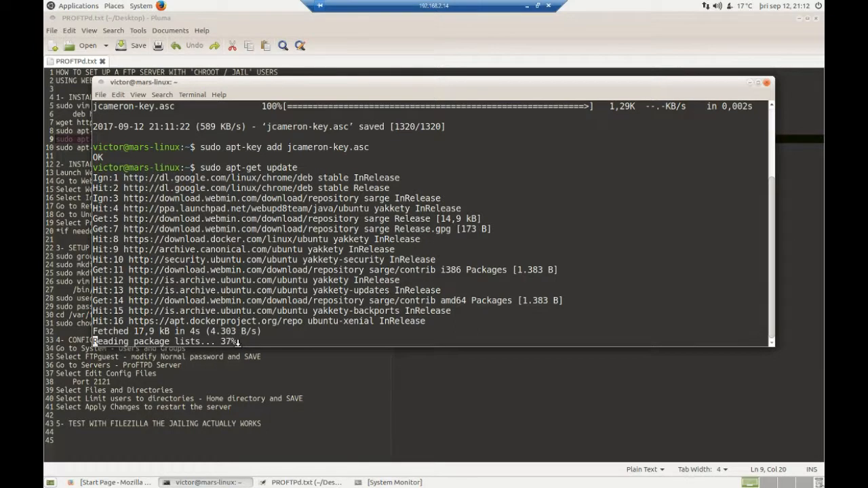
# Move the terminal window clear of the install notes, run "sudo apt-get install webmin" and accept the installation.
pyautogui.moveTo(287, 82); pyautogui.dragTo(372, 161)
pyautogui.press('Up')
pyautogui.press('BackSpace')
pyautogui.press('BackSpace')
pyautogui.press('BackSpace')
pyautogui.press('BackSpace')
pyautogui.press('BackSpace')
pyautogui.press('BackSpace')
pyautogui.write('install webmin')
pyautogui.press('Return')
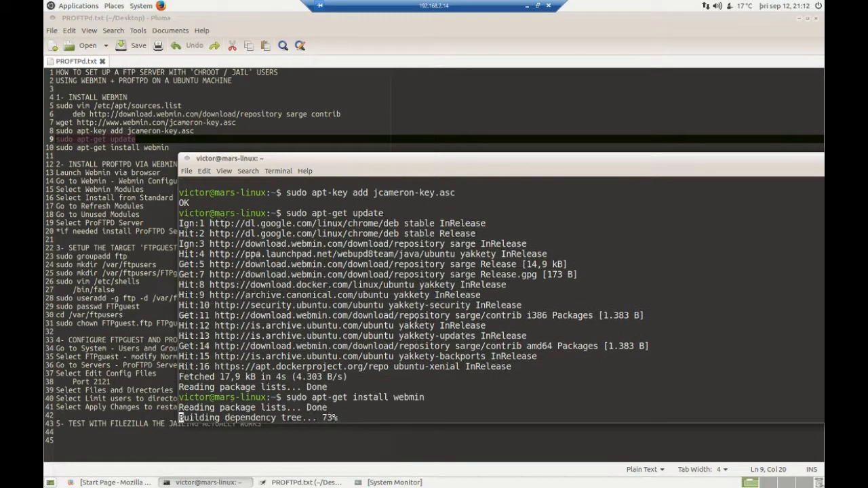
pyautogui.press('Return')
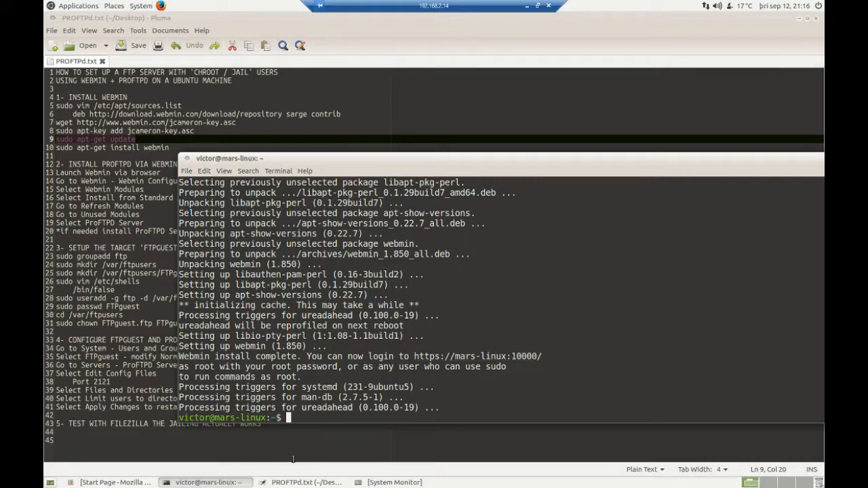
pyautogui.click(131, 482)
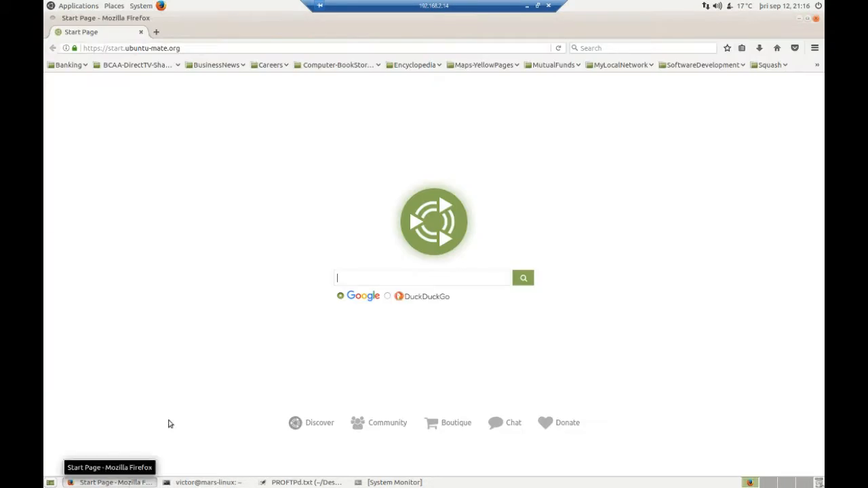
pyautogui.click(436, 50)
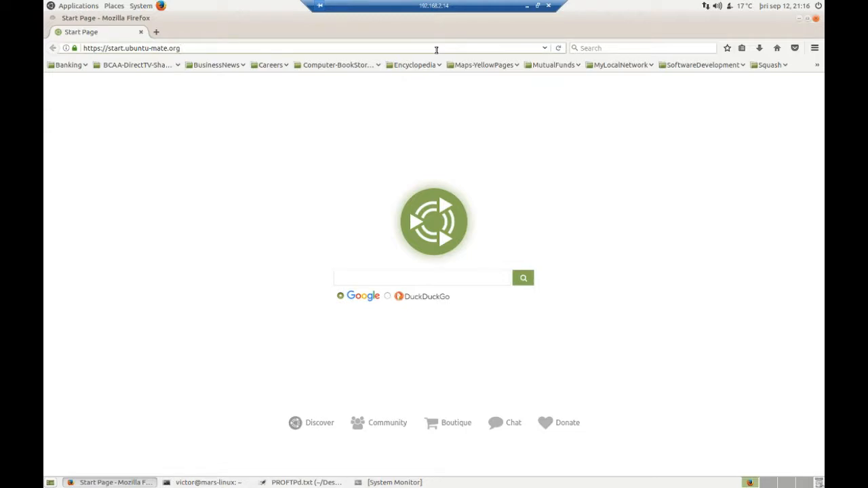
pyautogui.press('BackSpace')
pyautogui.press('BackSpace')
pyautogui.press('BackSpace')
pyautogui.press('BackSpace')
pyautogui.press('BackSpace')
pyautogui.press('BackSpace')
pyautogui.press('BackSpace')
pyautogui.press('BackSpace')
pyautogui.press('BackSpace')
pyautogui.press('BackSpace')
pyautogui.press('BackSpace')
pyautogui.press('BackSpace')
pyautogui.press('BackSpace')
pyautogui.press('BackSpace')
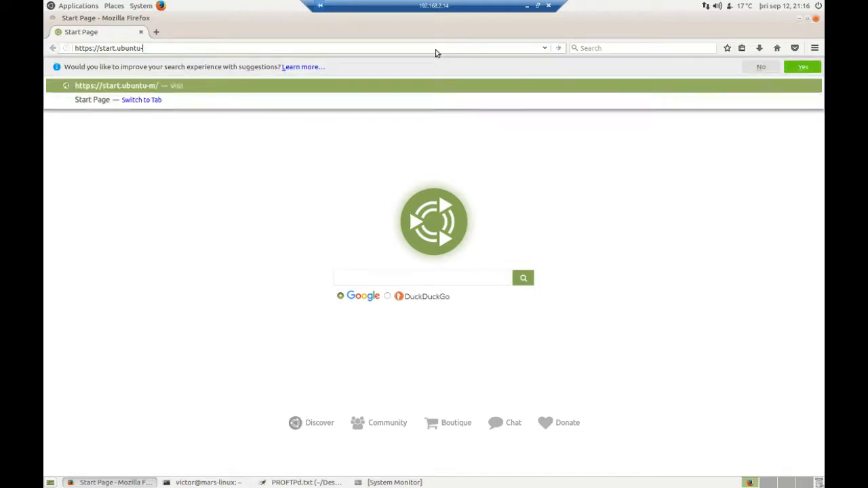
pyautogui.press('BackSpace')
pyautogui.press('BackSpace')
pyautogui.press('BackSpace')
pyautogui.press('BackSpace')
pyautogui.press('BackSpace')
pyautogui.press('BackSpace')
pyautogui.press('BackSpace')
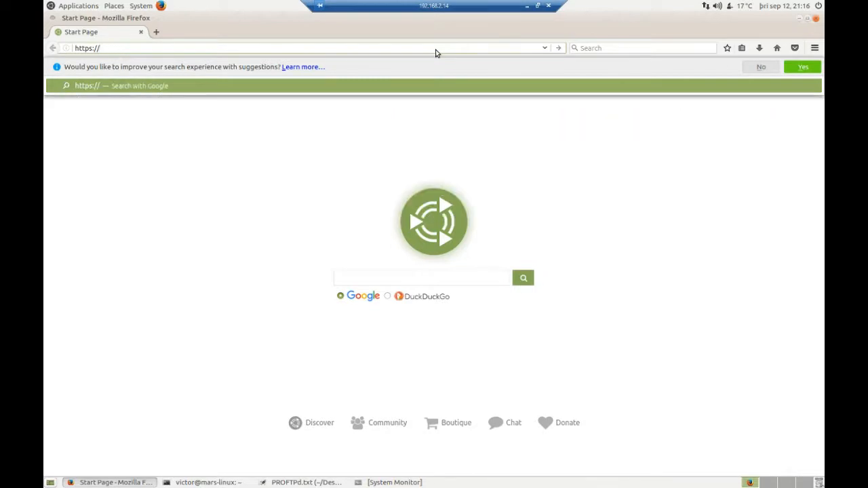
pyautogui.write('localhost')
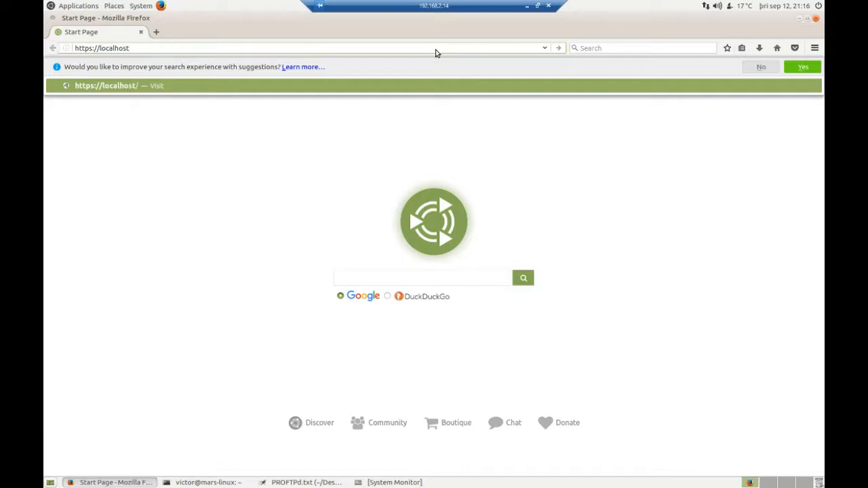
pyautogui.write(':10000')
pyautogui.press('Return')
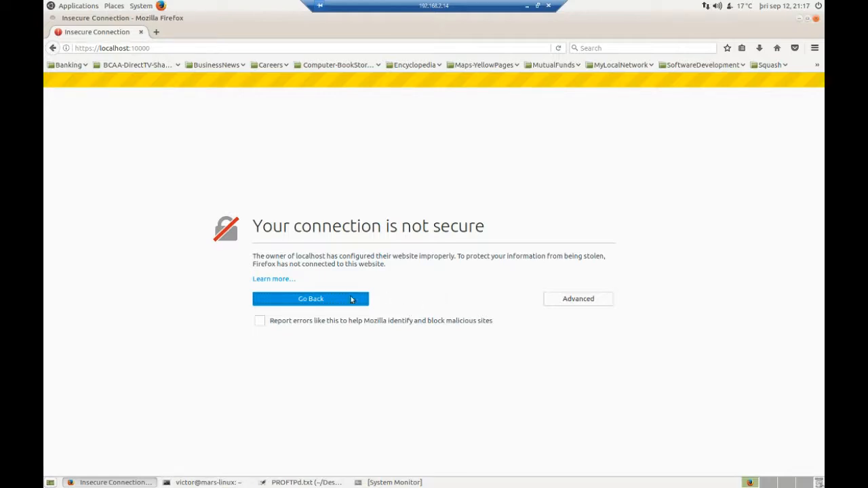
pyautogui.click(576, 304)
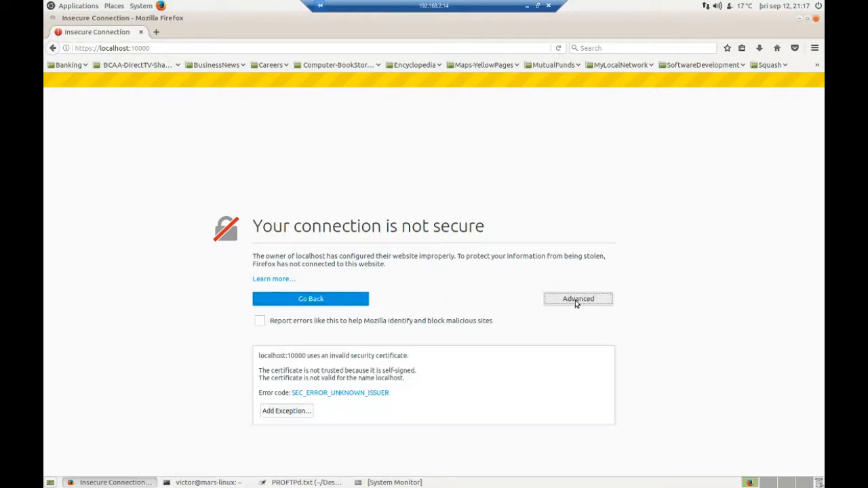
pyautogui.click(290, 413)
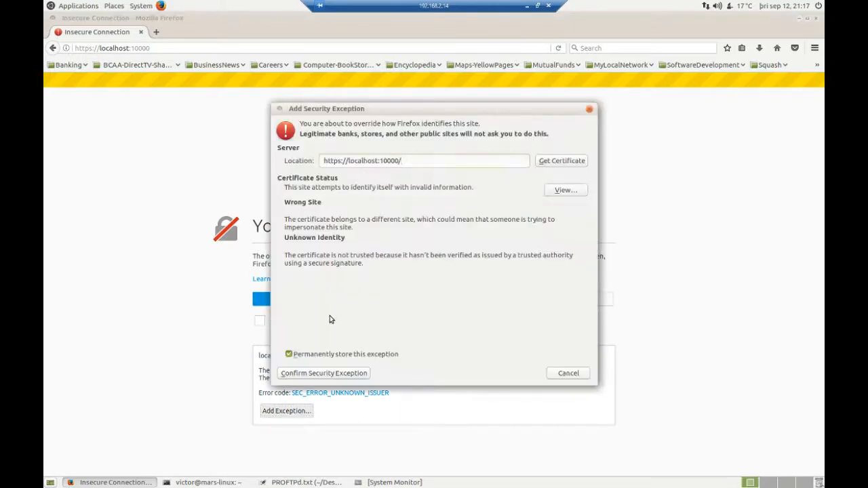
pyautogui.click(337, 374)
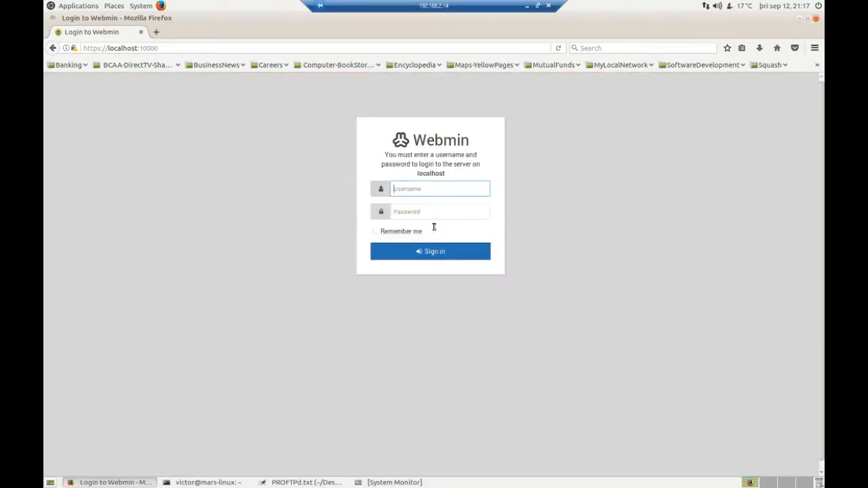
# Sign in to Webmin with the account username and password, and save the login in the browser.
pyautogui.write('victor')
pyautogui.click(407, 213)
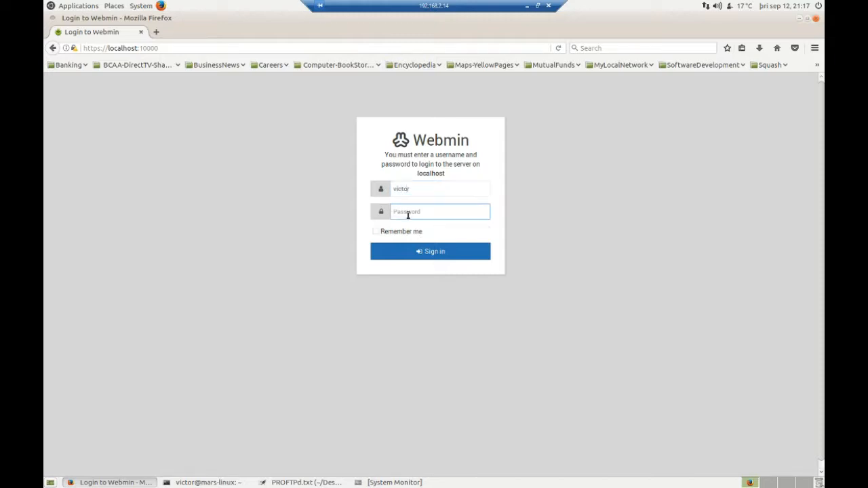
pyautogui.write('******')
pyautogui.press('Return')
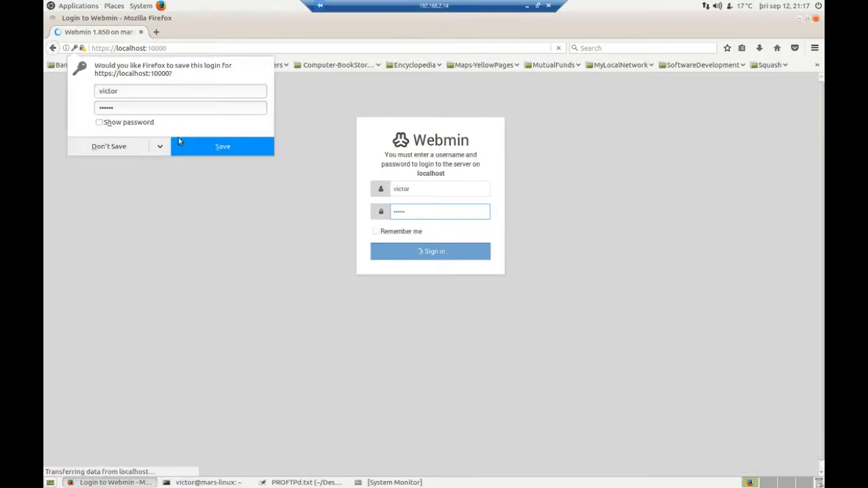
pyautogui.click(210, 152)
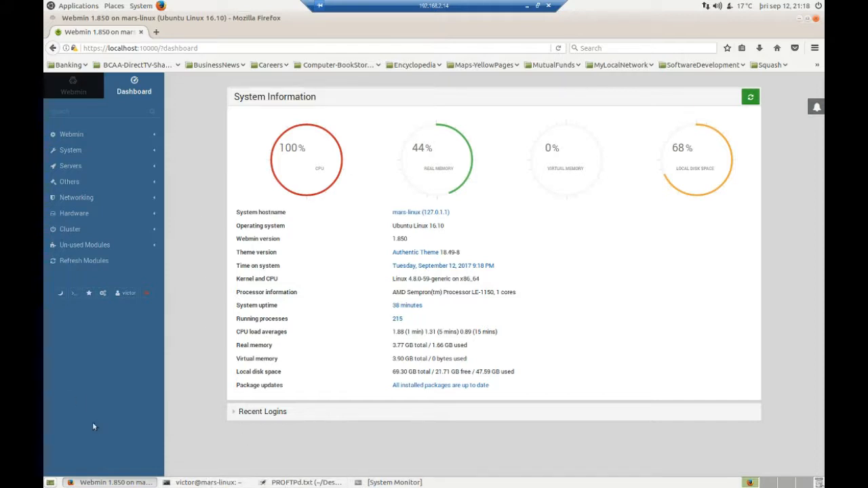
# Check the install steps in the PROFTPd.txt notes, return to Firefox and open Webmin Modules in Webmin Configuration.
pyautogui.click(258, 482)
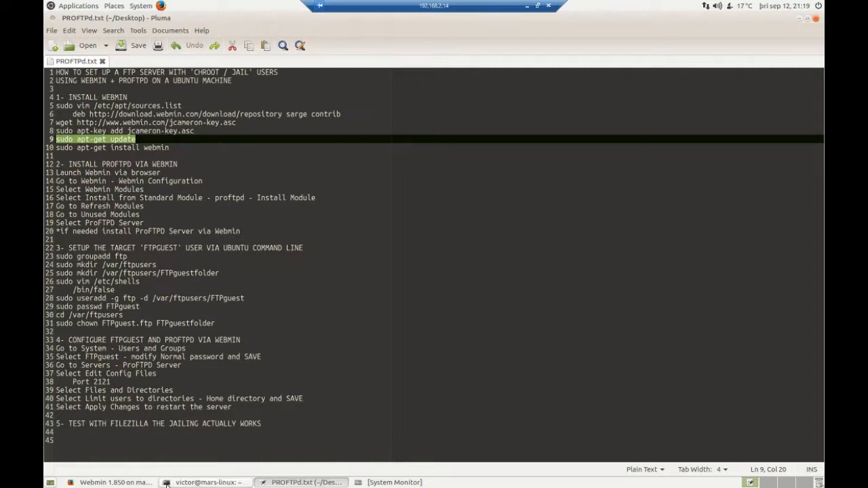
pyautogui.click(144, 482)
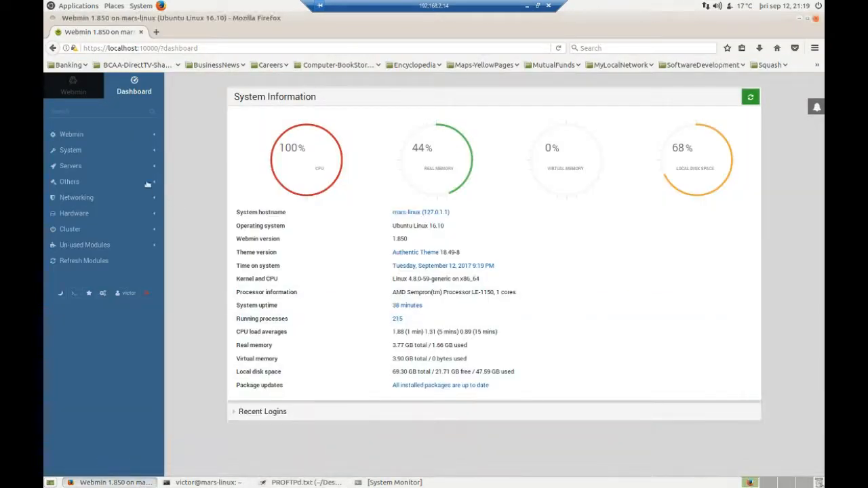
pyautogui.click(152, 136)
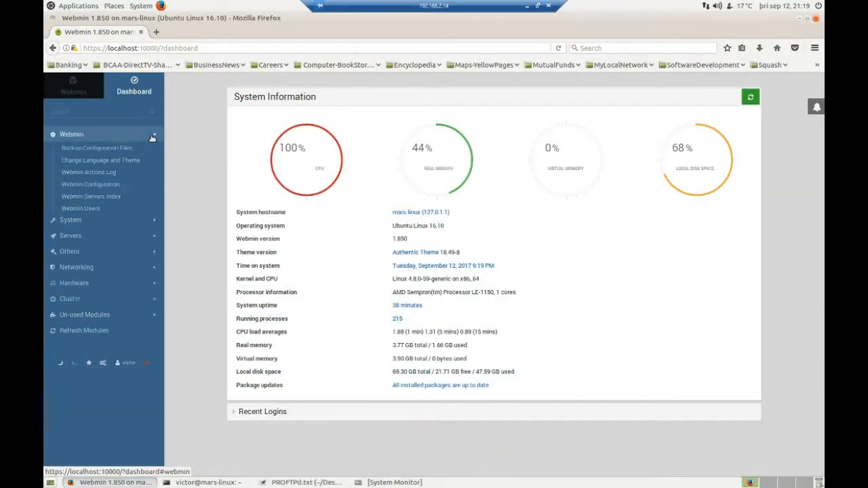
pyautogui.click(106, 185)
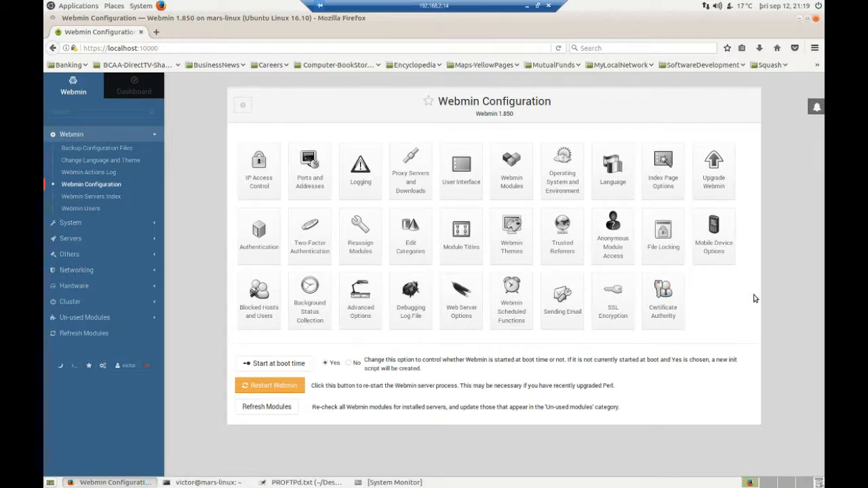
pyautogui.click(511, 187)
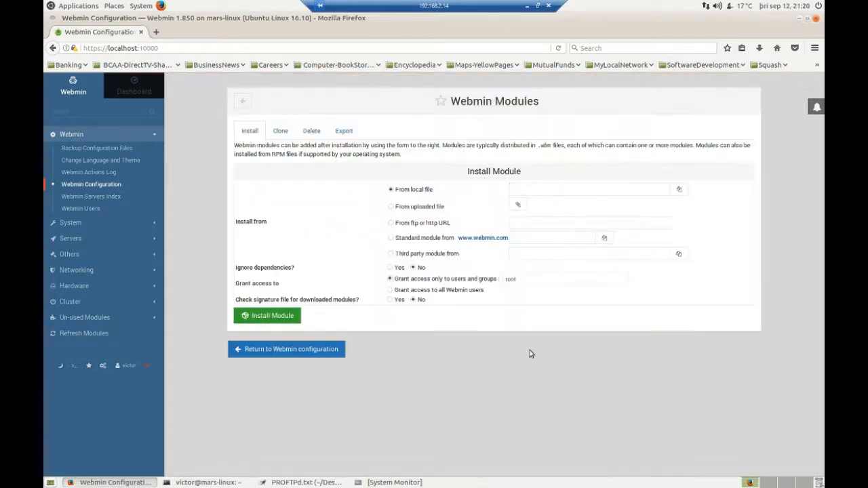
pyautogui.click(391, 239)
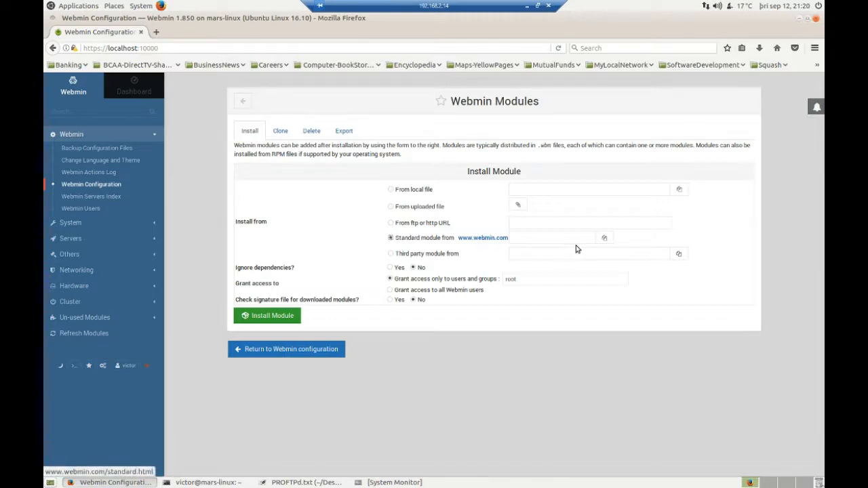
pyautogui.click(606, 239)
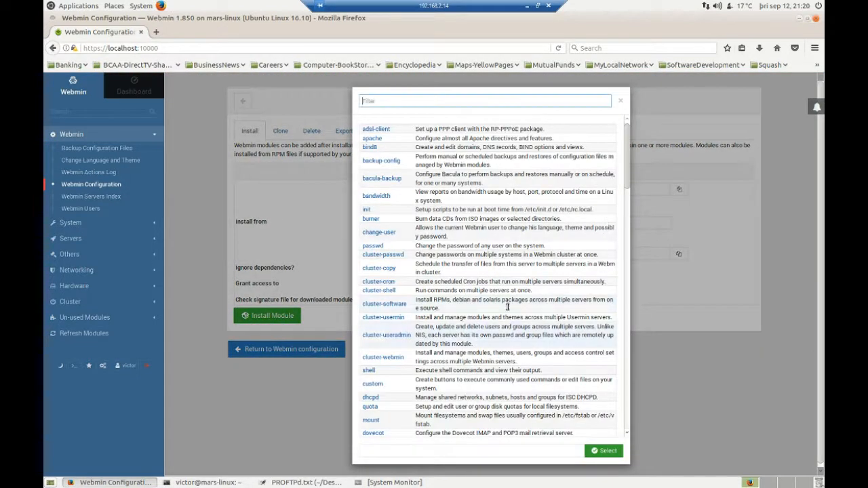
pyautogui.scroll(-2, 617, 252)
pyautogui.scroll(-3, 527, 305)
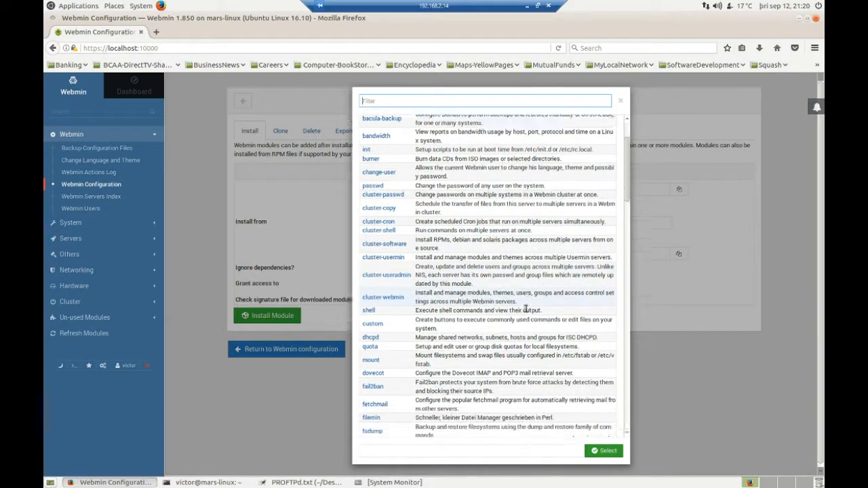
pyautogui.scroll(-10, 525, 308)
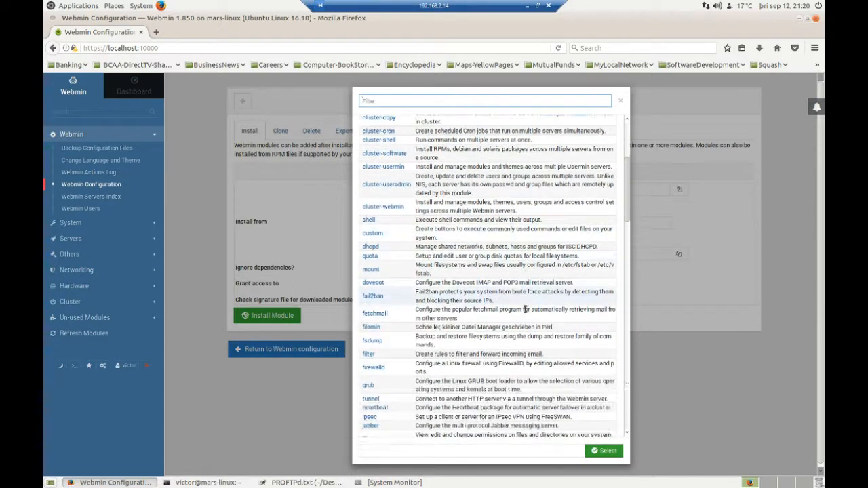
pyautogui.scroll(-7, 525, 311)
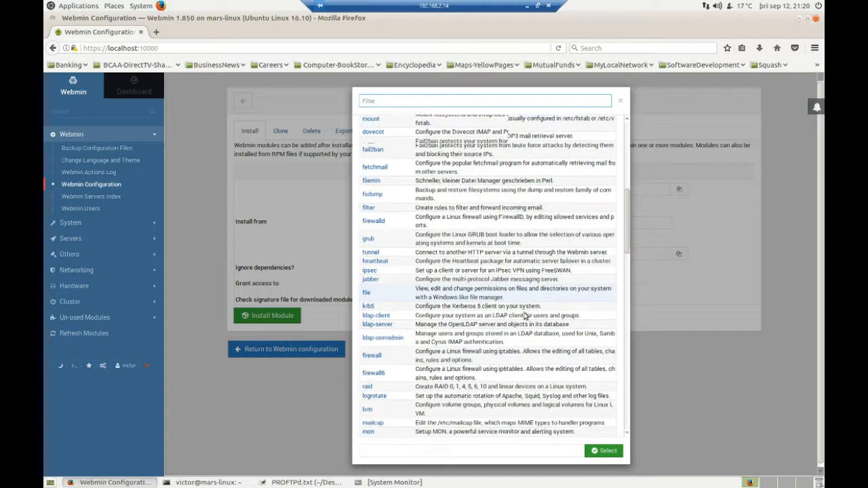
pyautogui.scroll(-9, 525, 315)
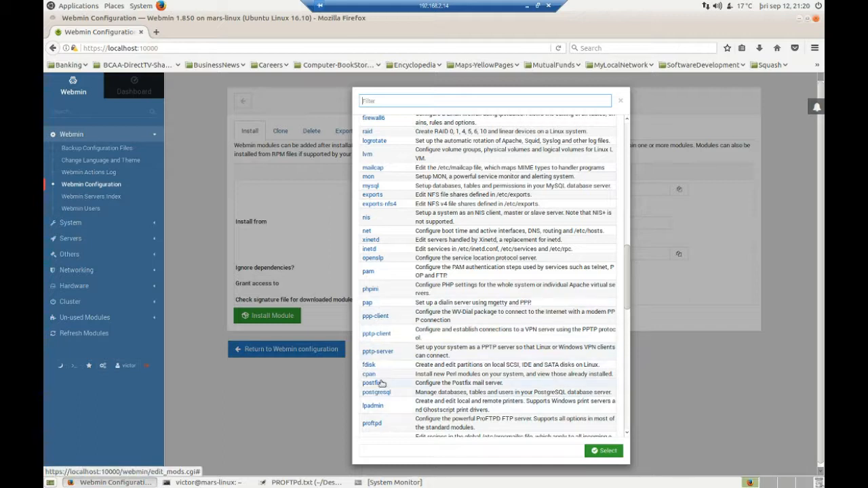
pyautogui.click(378, 424)
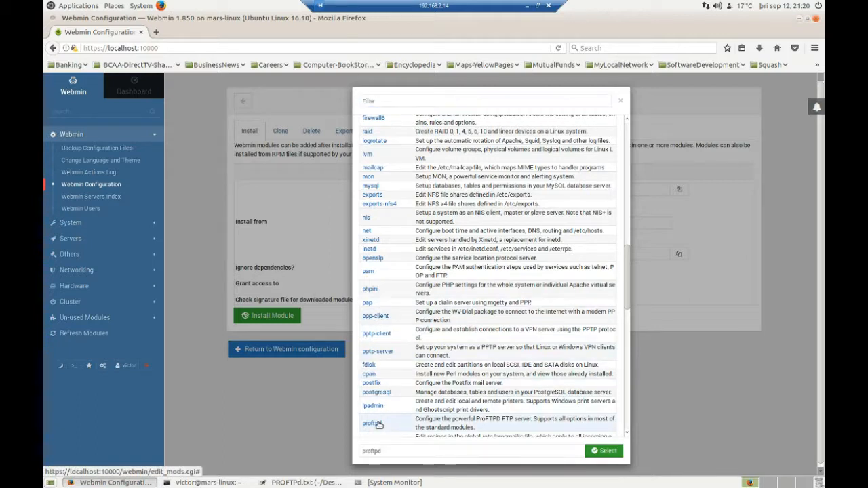
pyautogui.click(604, 450)
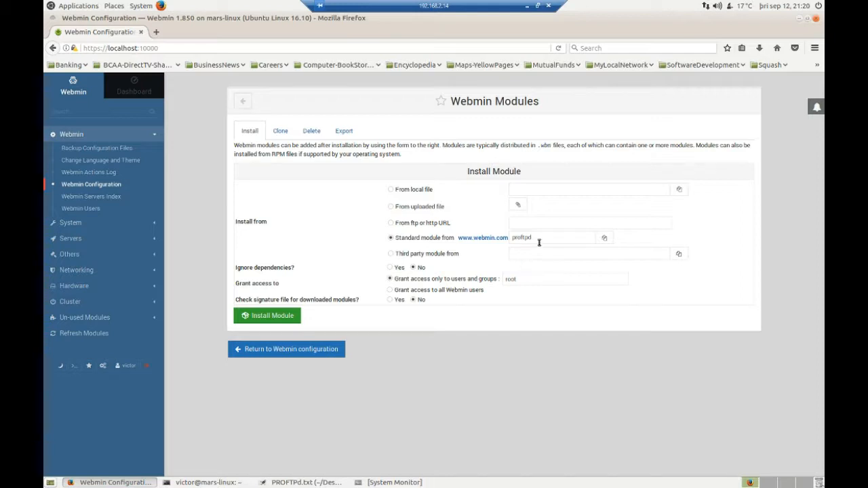
pyautogui.click(273, 317)
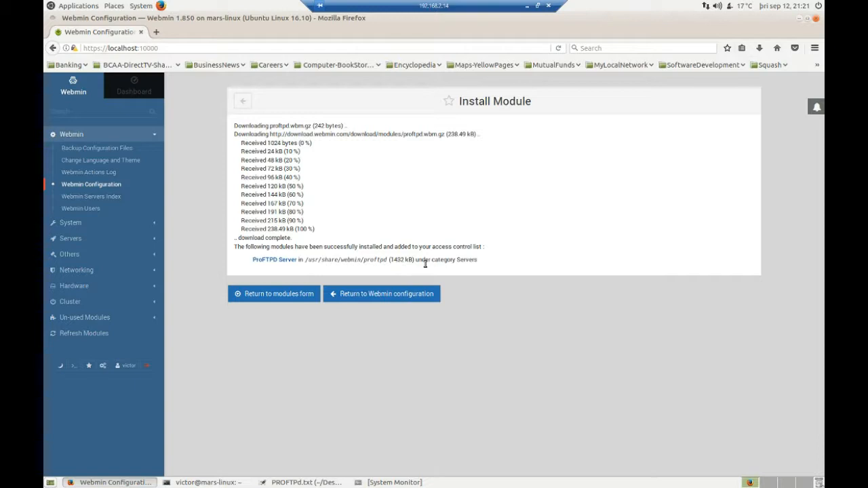
# Open the installed ProFTPD Server module, have Webmin download and install the ProFTPd package using APT, and return to the module's page.
pyautogui.click(278, 261)
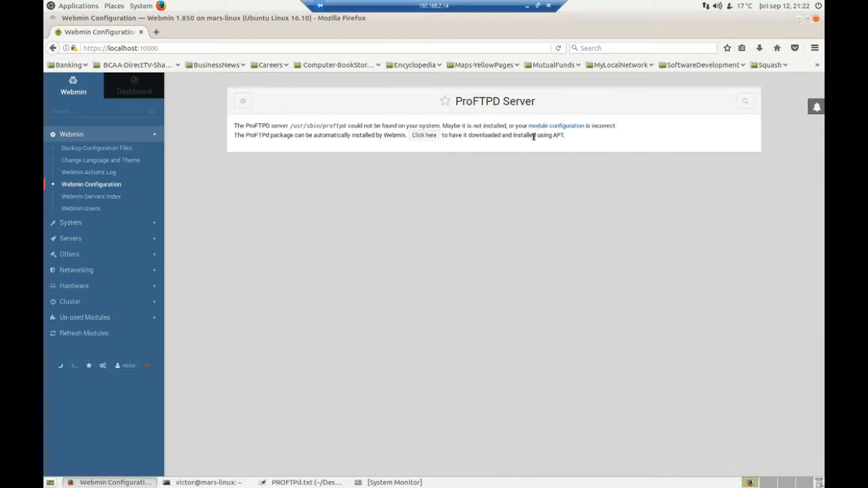
pyautogui.click(426, 136)
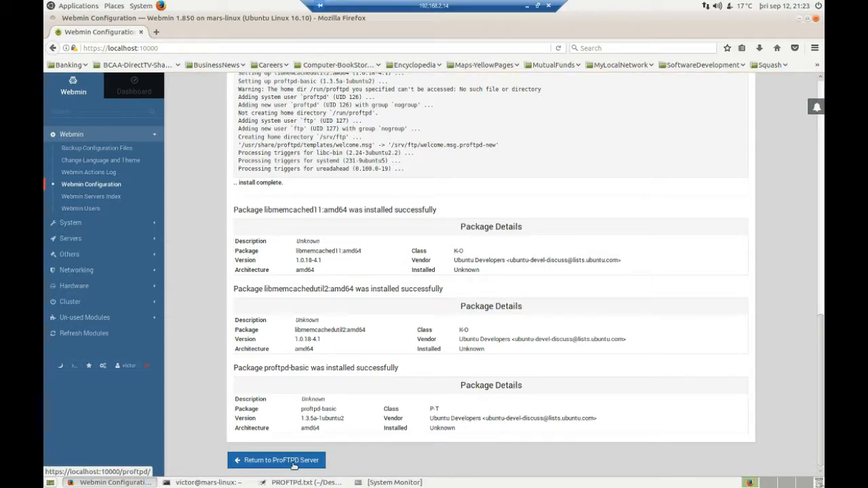
pyautogui.click(293, 460)
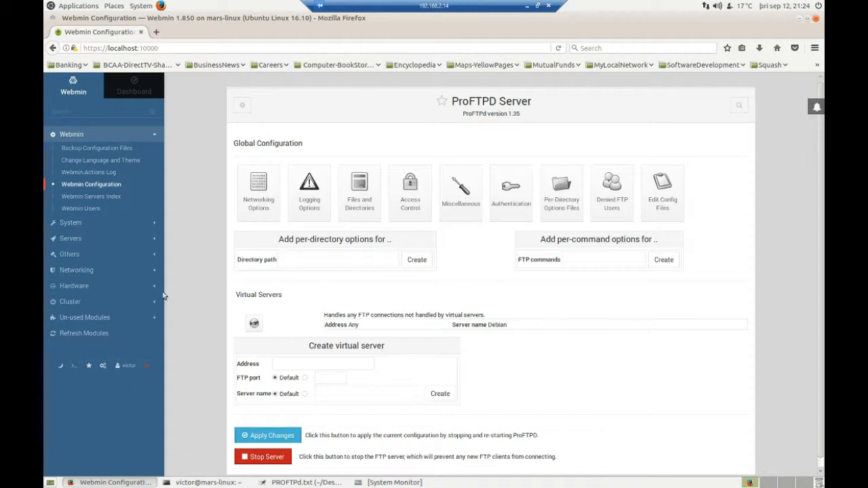
# Look for ProFTPD under Servers, refresh the Webmin modules, and open ProFTPD Server from the un-used modules.
pyautogui.click(70, 238)
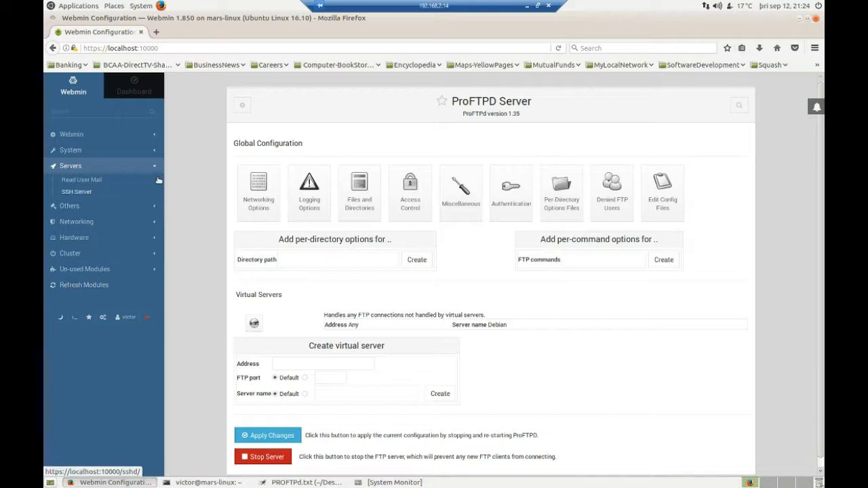
pyautogui.click(87, 288)
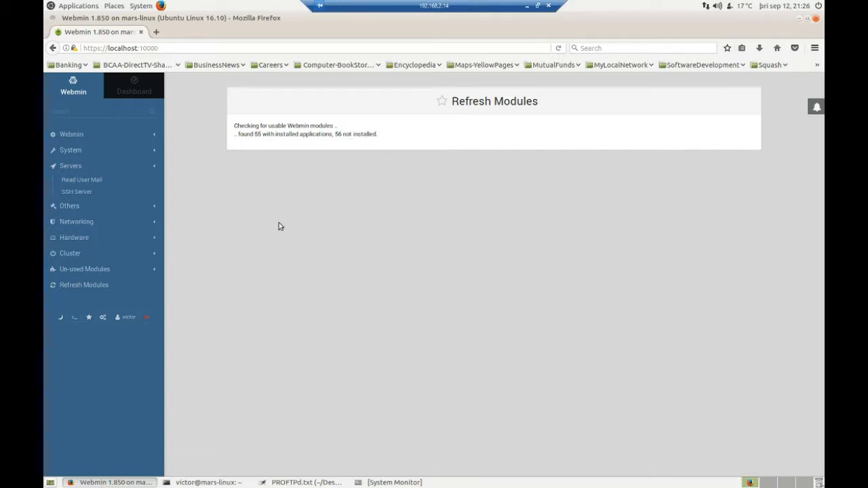
pyautogui.click(88, 271)
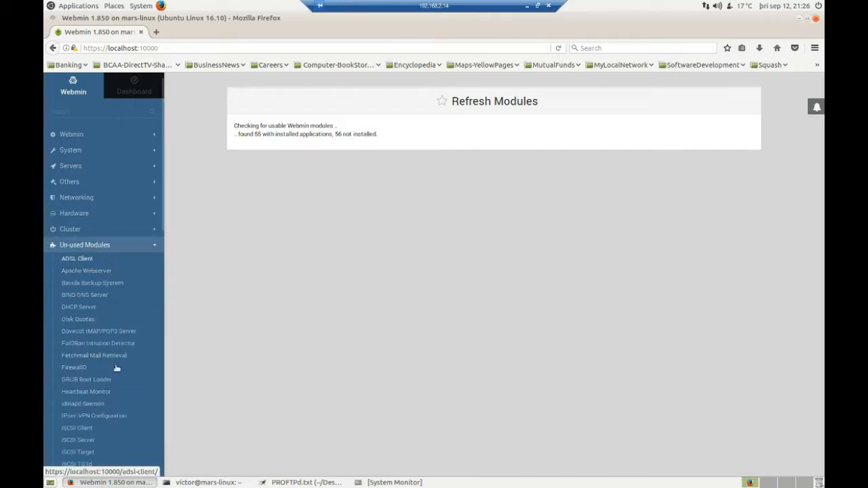
pyautogui.scroll(-1, 114, 366)
pyautogui.scroll(-4, 114, 366)
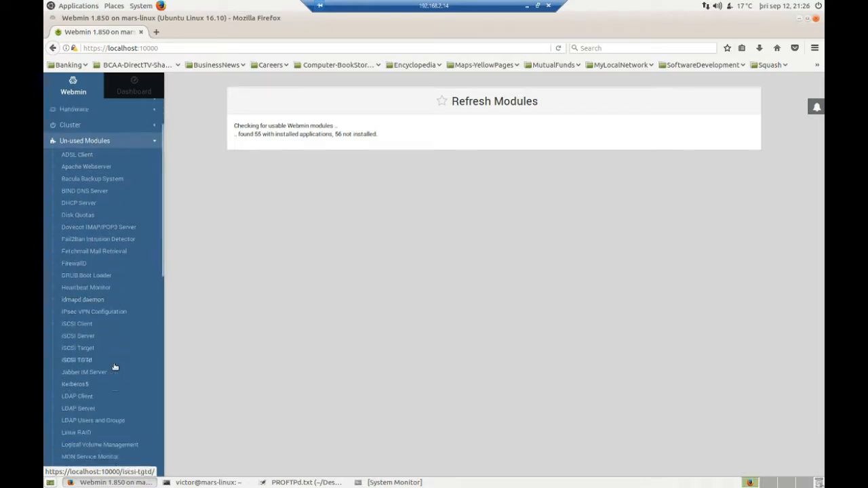
pyautogui.scroll(-2, 114, 366)
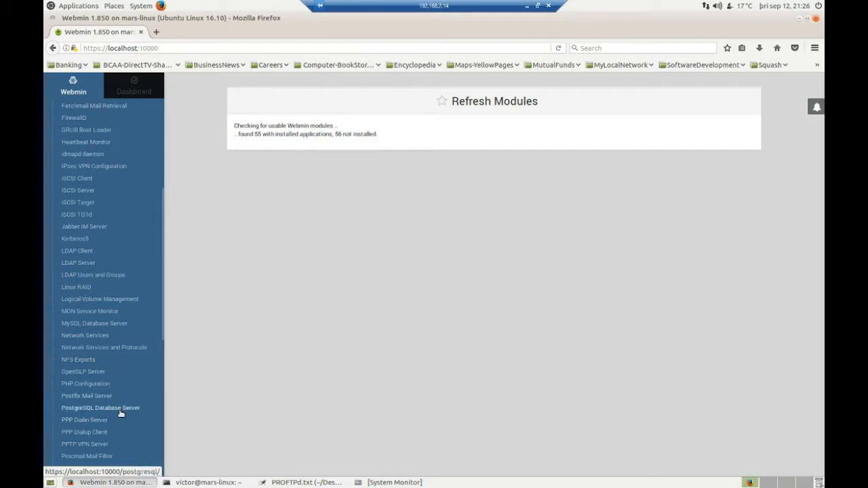
pyautogui.scroll(-1, 121, 413)
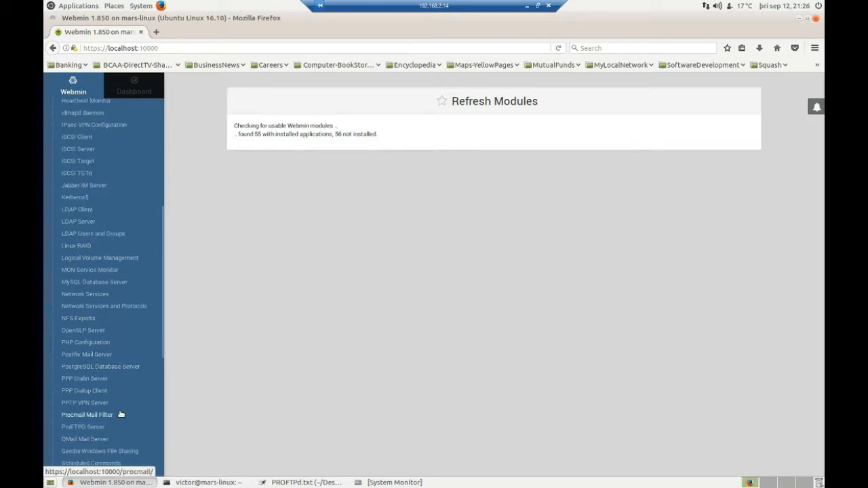
pyautogui.click(83, 427)
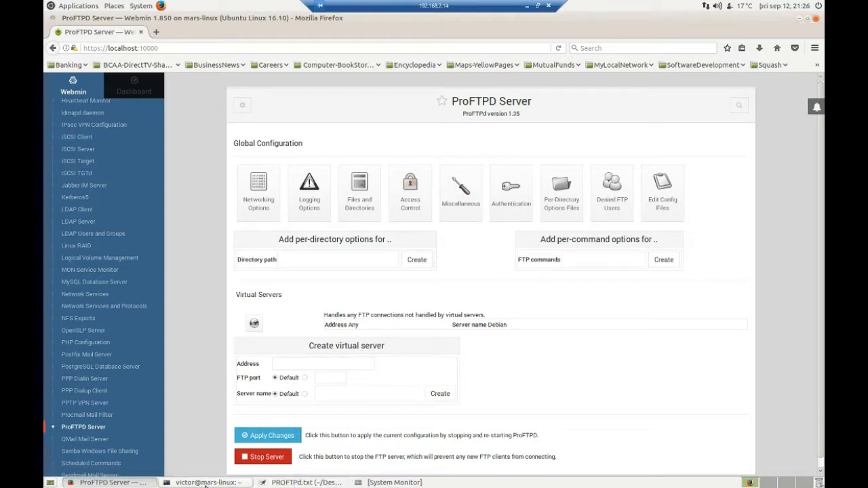
# Bring up the terminal and switch to the PROFTPd.txt notes in Pluma to review the FTPGUEST user setup commands.
pyautogui.click(248, 483)
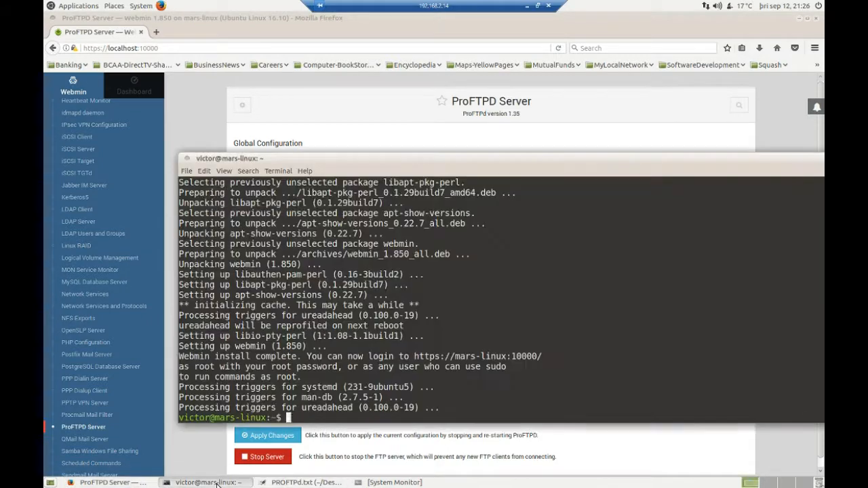
pyautogui.click(275, 483)
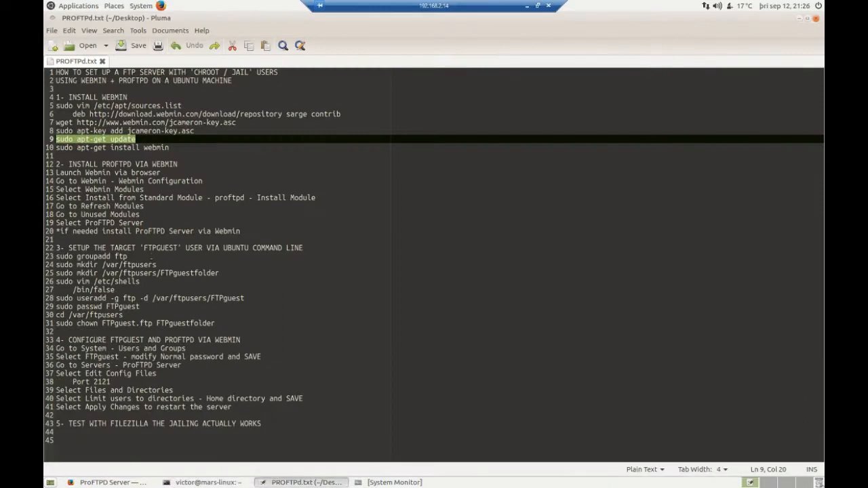